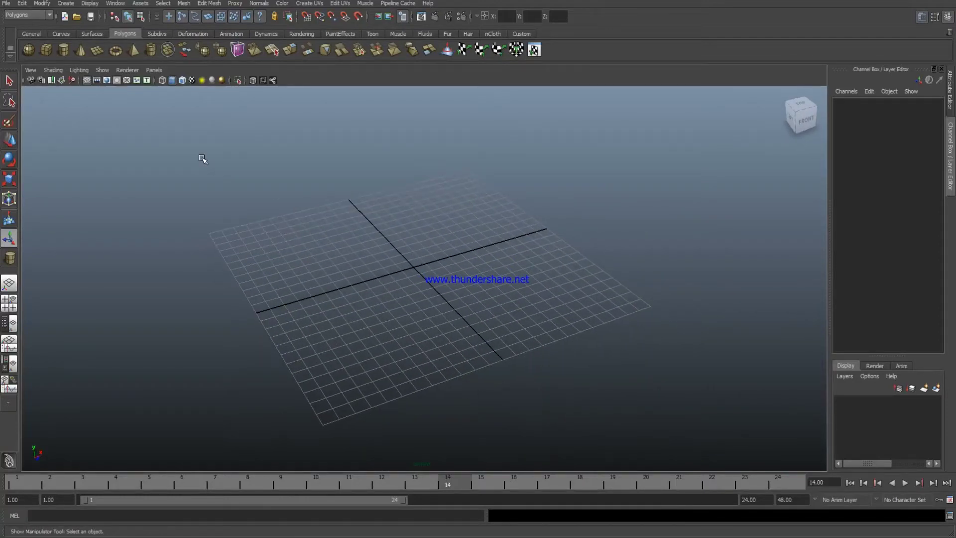
# Switch to the Curves shelf and the front view, panned for drawing.
pyautogui.click(60, 33)
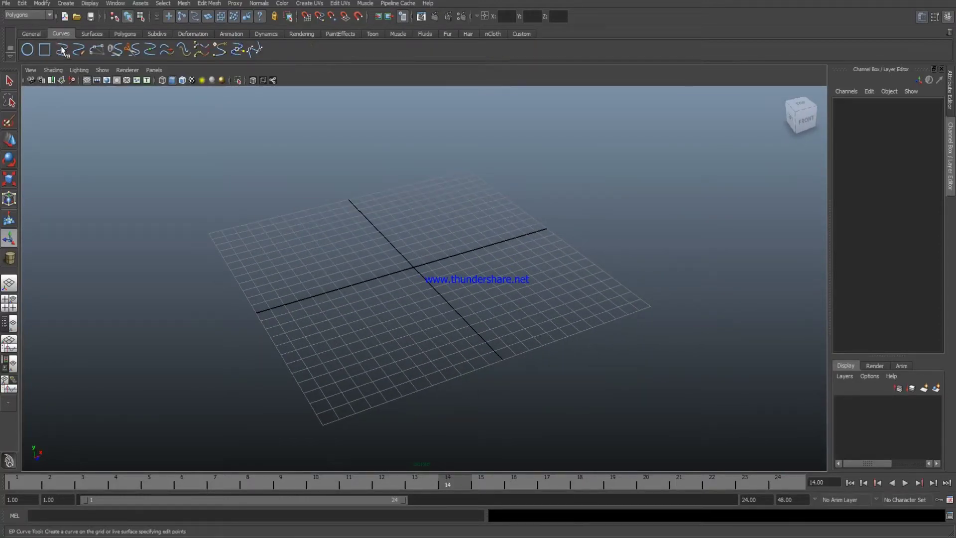
pyautogui.press('space')
pyautogui.moveTo(331, 234); pyautogui.dragTo(334, 298)
pyautogui.moveTo(333, 299)
pyautogui.keyDown('alt'); pyautogui.mouseDown(button='middle')
pyautogui.moveTo(454, 259)
pyautogui.moveTo(437, 259)
pyautogui.mouseUp(button='middle'); pyautogui.keyUp('alt')
# Place the first EP curve points rising and arching over from the grid.
pyautogui.click(295, 287)
pyautogui.click(373, 172)
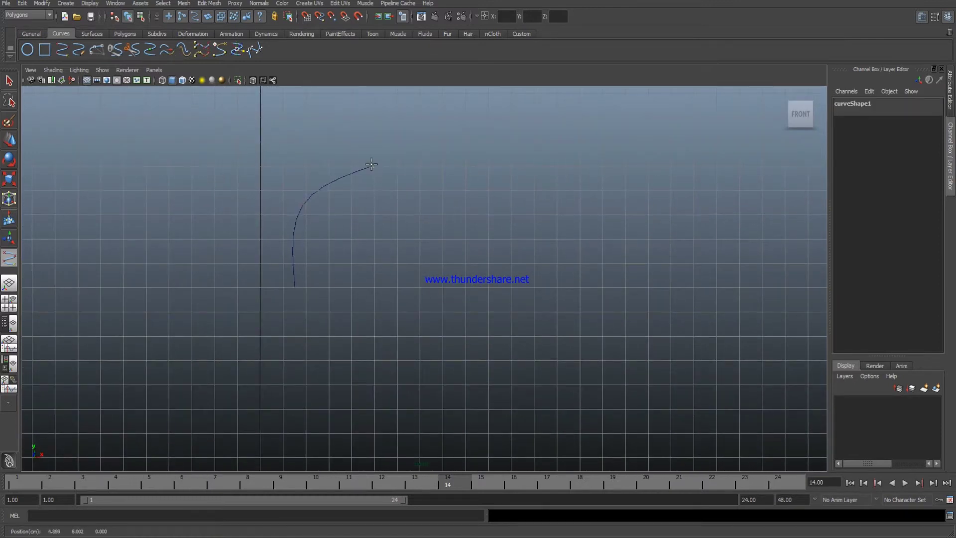
pyautogui.moveTo(510, 194); pyautogui.dragTo(531, 221)
pyautogui.moveTo(551, 285); pyautogui.dragTo(571, 286)
pyautogui.keyDown('alt'); pyautogui.moveTo(572, 286); pyautogui.dragTo(480, 286, button='middle'); pyautogui.keyUp('alt')
# Add trailing wave points to the right and finish the S-shaped curve1.
pyautogui.click(593, 293)
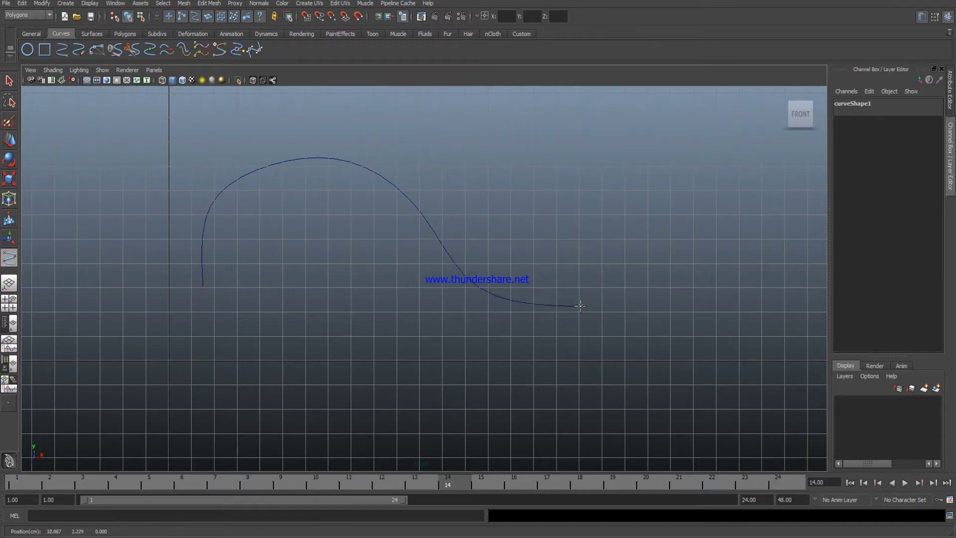
pyautogui.click(687, 264)
pyautogui.moveTo(737, 255); pyautogui.dragTo(756, 241)
pyautogui.keyDown('alt'); pyautogui.moveTo(775, 273); pyautogui.dragTo(526, 324, button='middle'); pyautogui.keyUp('alt')
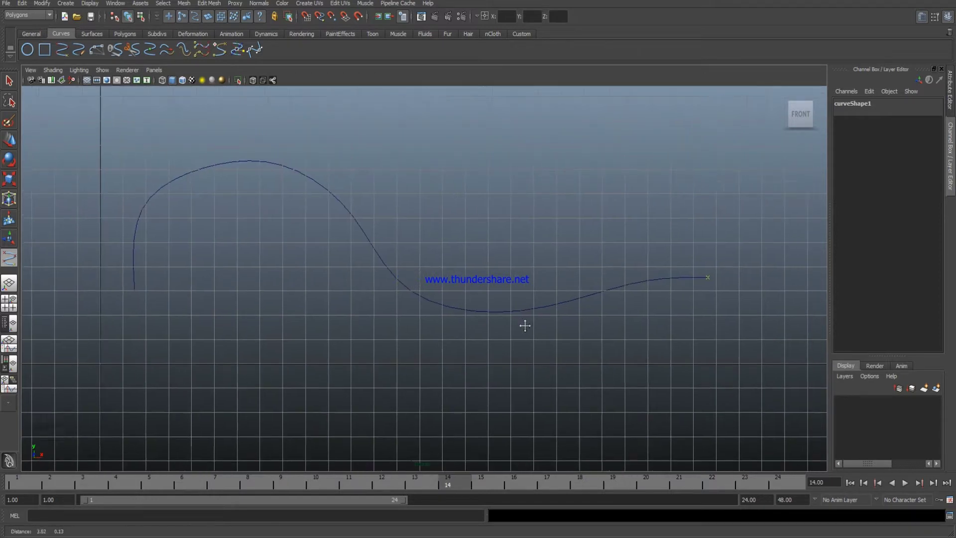
pyautogui.click(9, 80)
pyautogui.press('space')
# Back in perspective, drag out polygon cylinder pCylinder5 beside the base of curve1.
pyautogui.moveTo(398, 265); pyautogui.dragTo(398, 234)
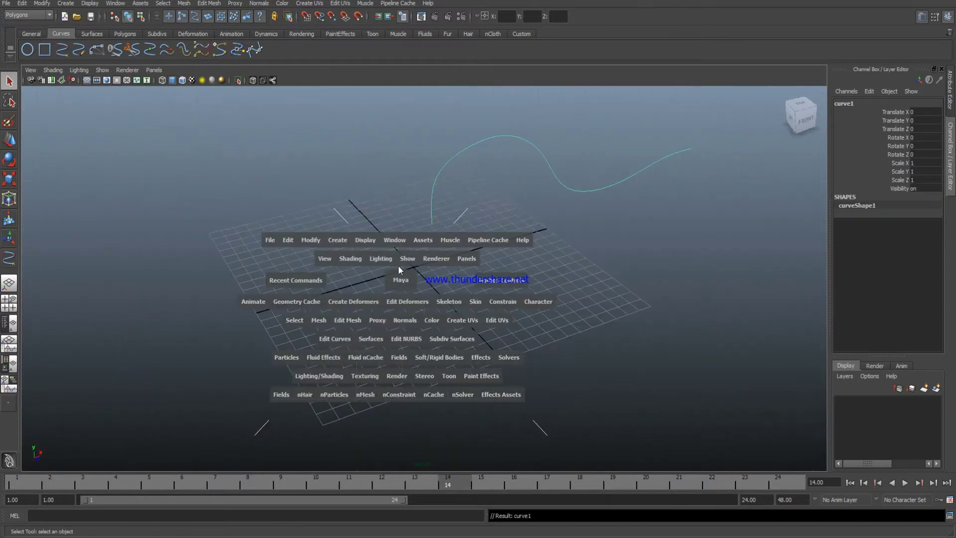
pyautogui.keyDown('alt'); pyautogui.moveTo(451, 279); pyautogui.dragTo(285, 194); pyautogui.keyUp('alt')
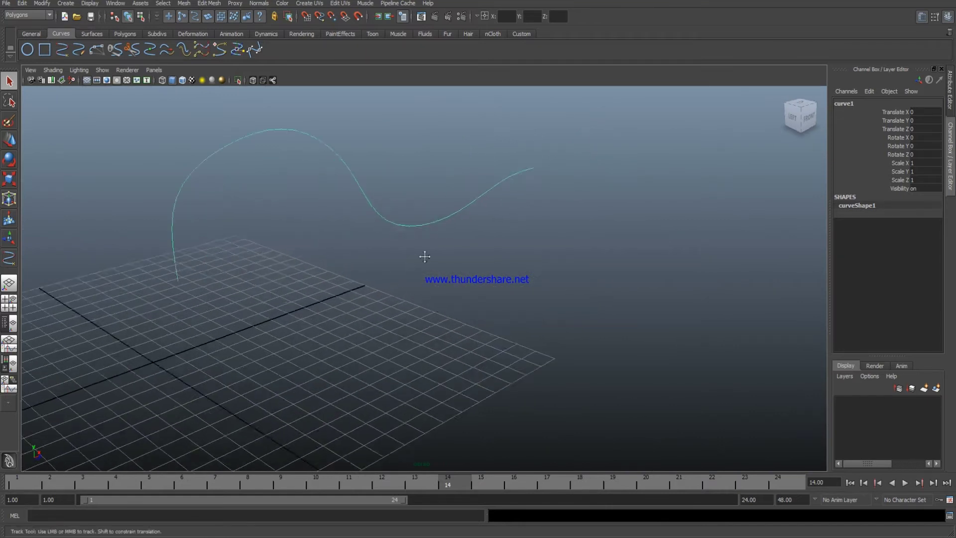
pyautogui.click(124, 34)
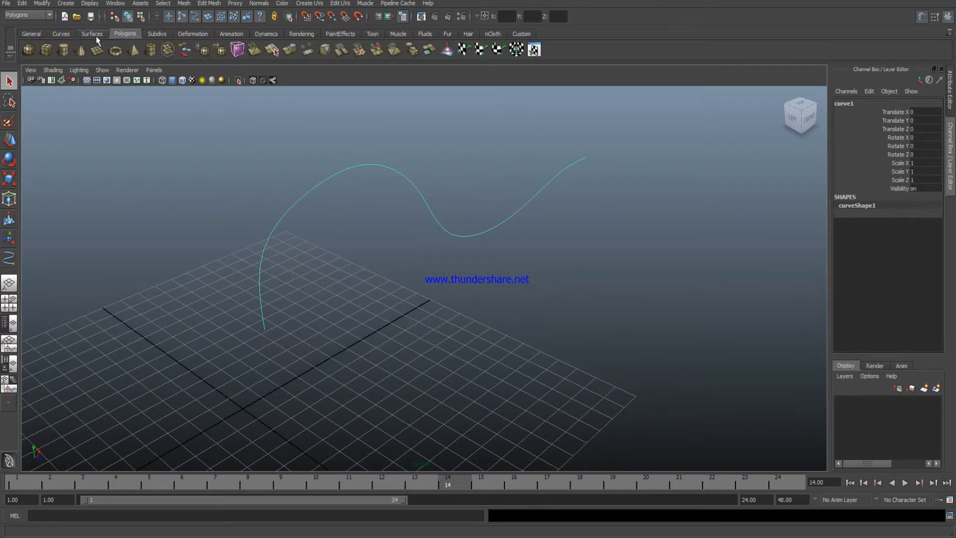
pyautogui.click(66, 52)
pyautogui.moveTo(331, 320)
pyautogui.keyDown('alt'); pyautogui.mouseDown()
pyautogui.moveTo(316, 298)
pyautogui.moveTo(286, 330)
pyautogui.moveTo(286, 263)
pyautogui.mouseUp(); pyautogui.keyUp('alt')
pyautogui.moveTo(292, 313)
pyautogui.keyDown('alt'); pyautogui.mouseDown()
pyautogui.moveTo(313, 298)
pyautogui.moveTo(297, 251)
pyautogui.mouseUp(); pyautogui.keyUp('alt')
pyautogui.rightClick(296, 252)
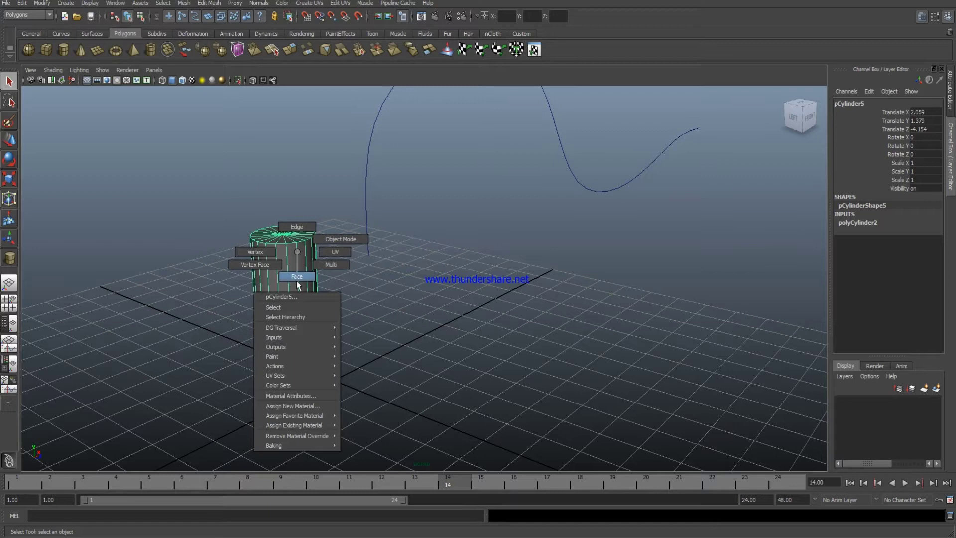
# Delete the cylinder's faces to leave a single flat disc, then reselect it in Object Mode.
pyautogui.click(298, 284)
pyautogui.moveTo(367, 278); pyautogui.dragTo(365, 278)
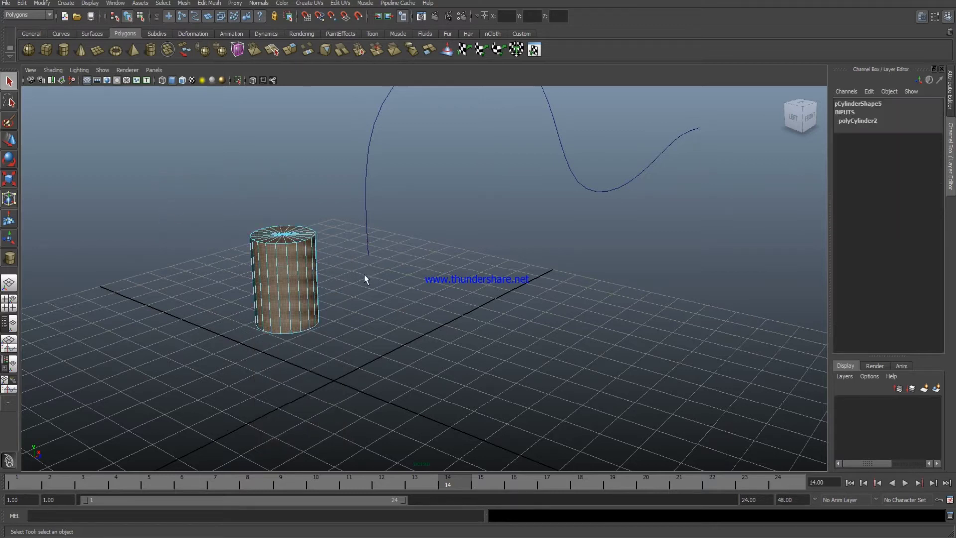
pyautogui.press('Delete')
pyautogui.keyDown('alt'); pyautogui.moveTo(318, 349); pyautogui.dragTo(293, 341); pyautogui.keyUp('alt')
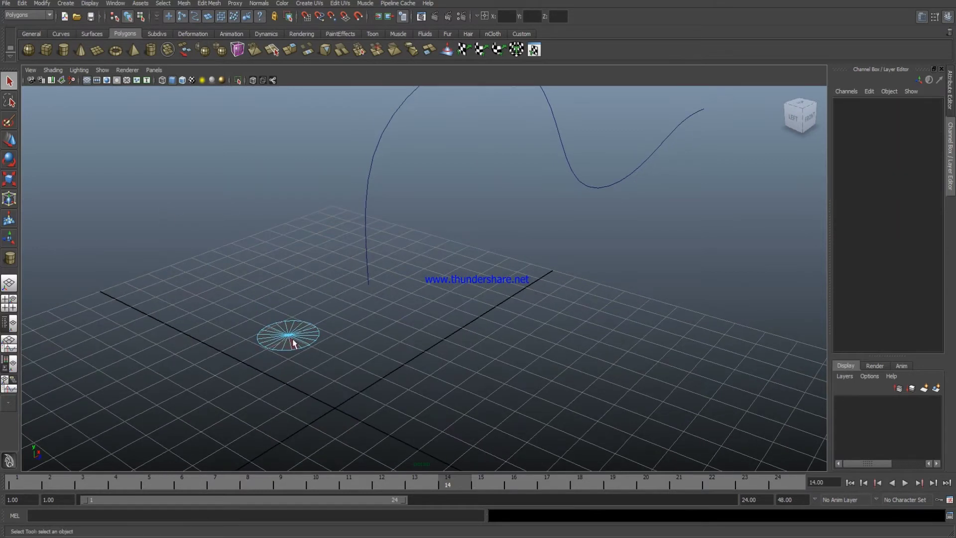
pyautogui.rightClick(288, 333)
pyautogui.click(323, 319)
# Centre the disc's pivot and duplicate it as pCylinder6 beside the original.
pyautogui.press('w')
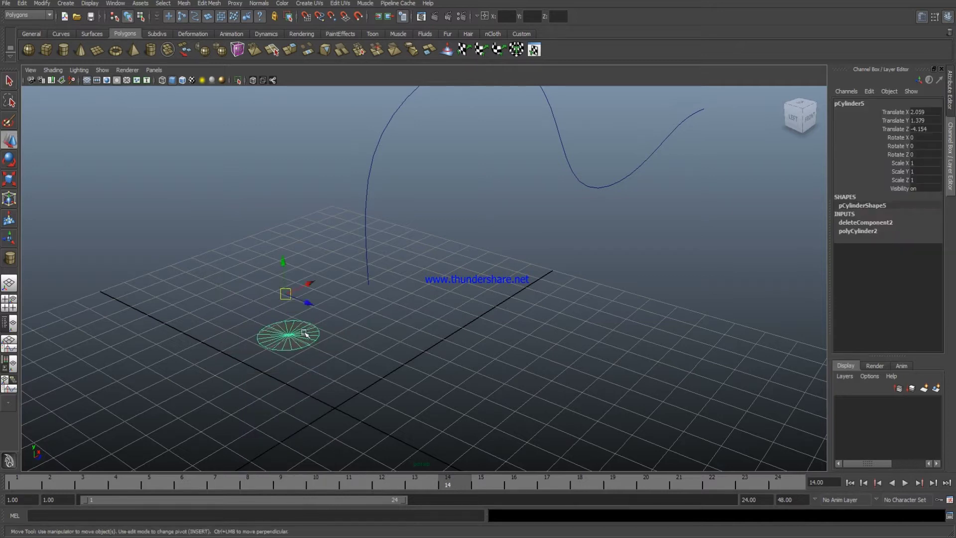
pyautogui.click(42, 3)
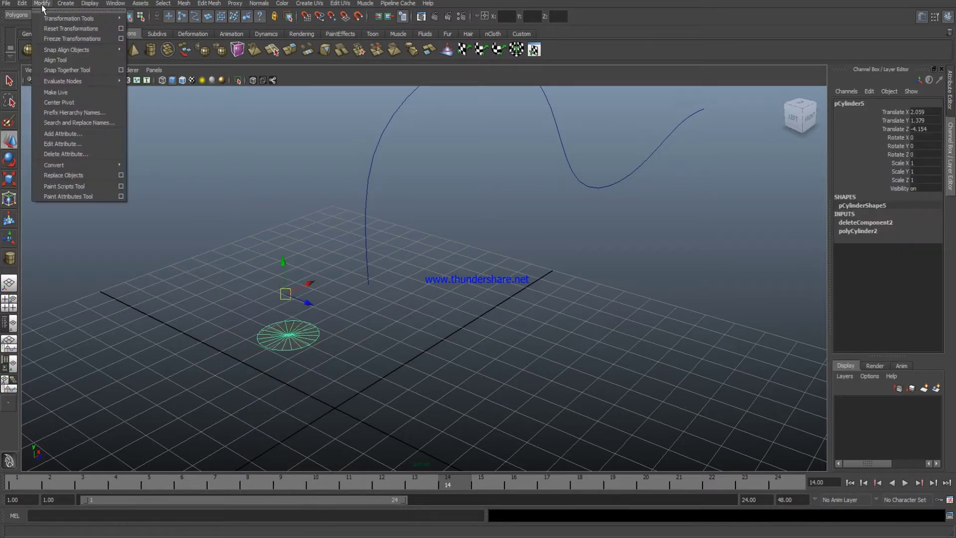
pyautogui.click(65, 112)
pyautogui.press('f')
pyautogui.moveTo(416, 331)
pyautogui.keyDown('alt'); pyautogui.mouseDown()
pyautogui.moveTo(438, 301)
pyautogui.moveTo(397, 309)
pyautogui.moveTo(507, 335)
pyautogui.moveTo(498, 335)
pyautogui.mouseUp(); pyautogui.keyUp('alt')
pyautogui.scroll(-5, 461, 291)
pyautogui.hotkey('ctrl', 'd')
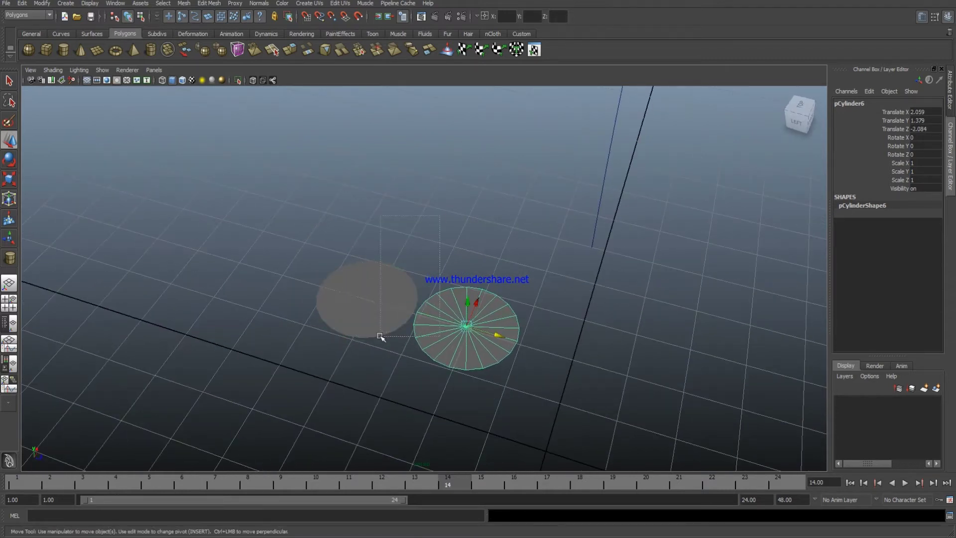
# Duplicate both discs and arrange all four into a clover cross layout.
pyautogui.keyDown('shift'); pyautogui.click(380, 335); pyautogui.keyUp('shift')
pyautogui.hotkey('ctrl', 'd')
pyautogui.moveTo(476, 301)
pyautogui.mouseDown()
pyautogui.moveTo(433, 374)
pyautogui.moveTo(454, 386)
pyautogui.mouseUp()
pyautogui.click(430, 375)
pyautogui.click(240, 301)
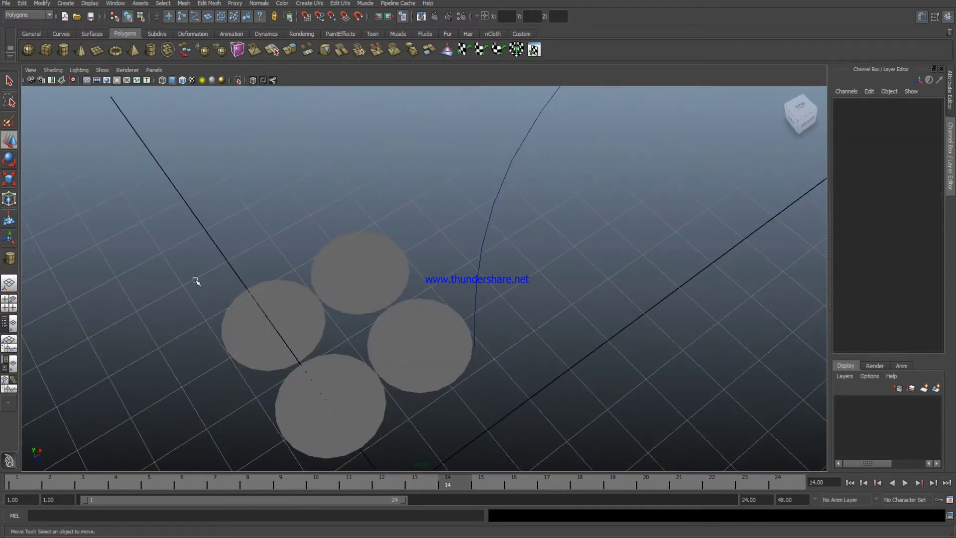
pyautogui.scroll(-5, 408, 371)
pyautogui.moveTo(408, 371); pyautogui.dragTo(438, 339)
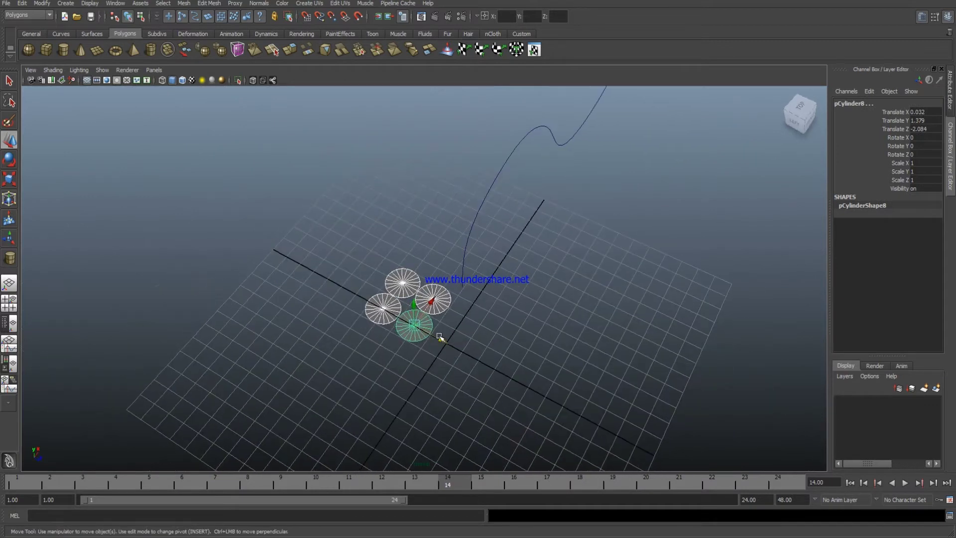
pyautogui.moveTo(459, 407)
pyautogui.keyDown('alt'); pyautogui.mouseDown()
pyautogui.moveTo(418, 348)
pyautogui.moveTo(420, 329)
pyautogui.moveTo(443, 320)
pyautogui.mouseUp(); pyautogui.keyUp('alt')
pyautogui.scroll(3, 495, 384)
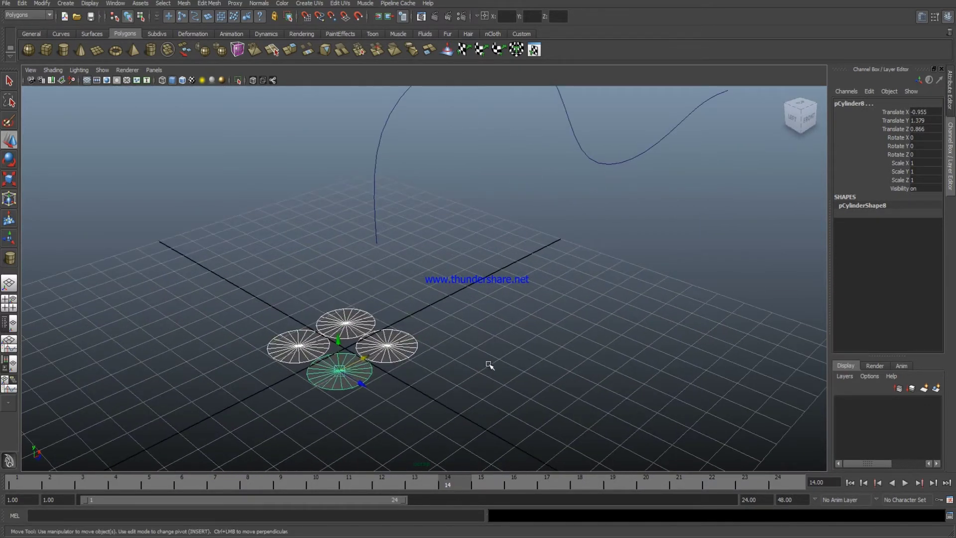
pyautogui.keyDown('alt'); pyautogui.moveTo(496, 384); pyautogui.dragTo(237, 285); pyautogui.keyUp('alt')
# Combine the four discs into polySurface1 and centre its pivot.
pyautogui.click(185, 4)
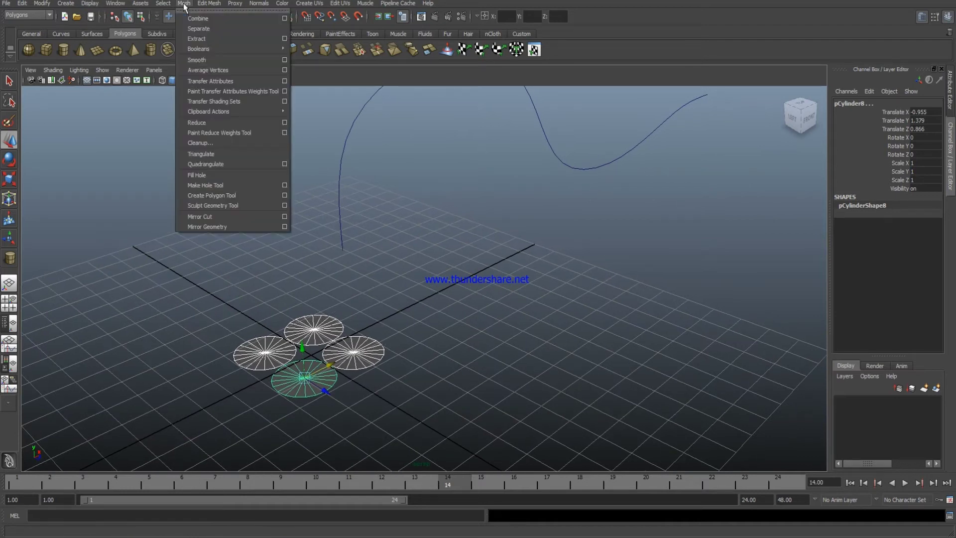
pyautogui.click(201, 22)
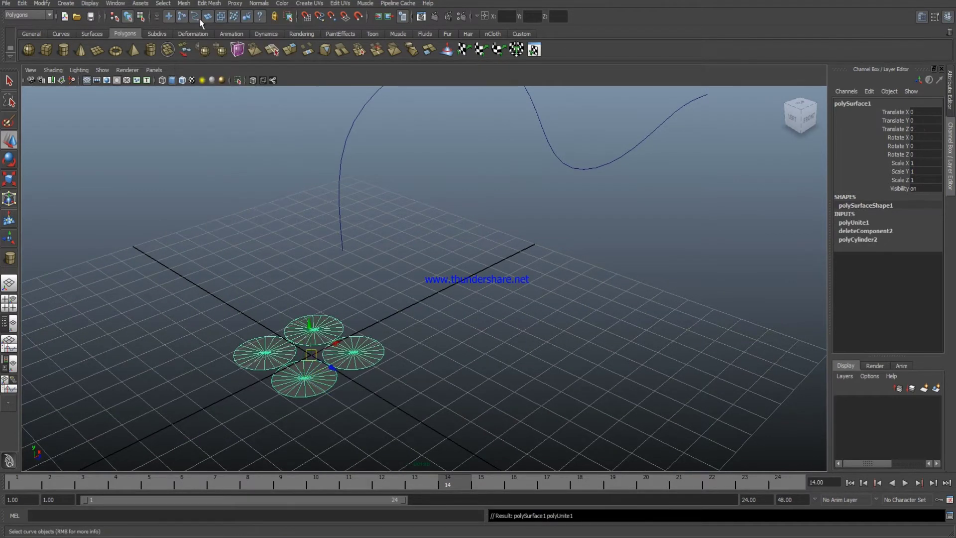
pyautogui.click(44, 4)
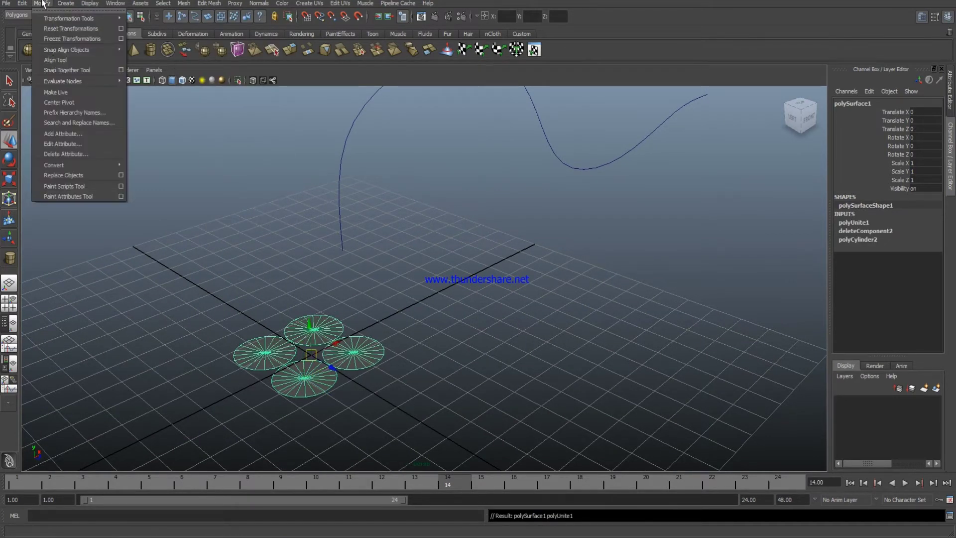
pyautogui.click(64, 100)
pyautogui.moveTo(380, 241)
pyautogui.keyDown('alt'); pyautogui.mouseDown()
pyautogui.moveTo(316, 147)
pyautogui.moveTo(442, 216)
pyautogui.moveTo(401, 298)
pyautogui.mouseUp(); pyautogui.keyUp('alt')
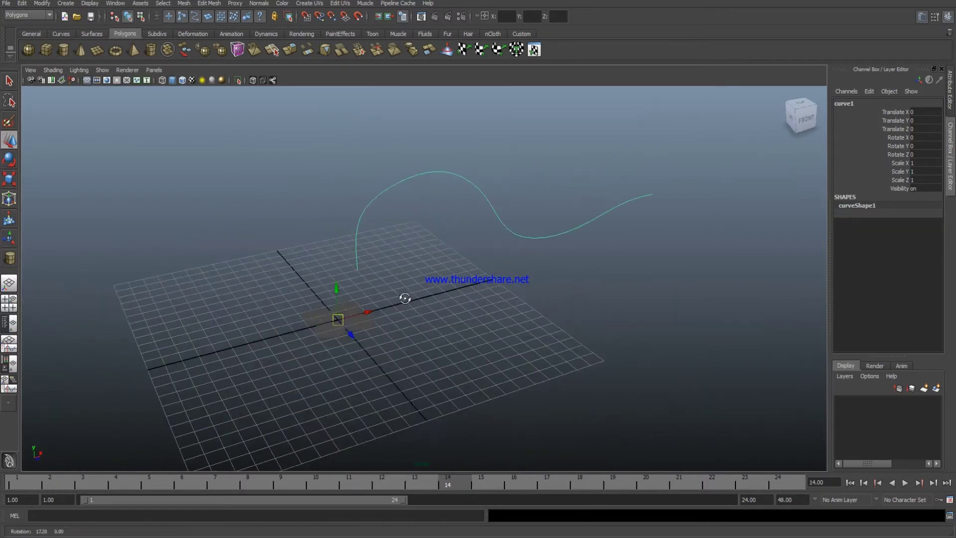
pyautogui.click(44, 4)
# Centre curve1's pivot, move it lower, and reshape its end control vertex.
pyautogui.click(65, 102)
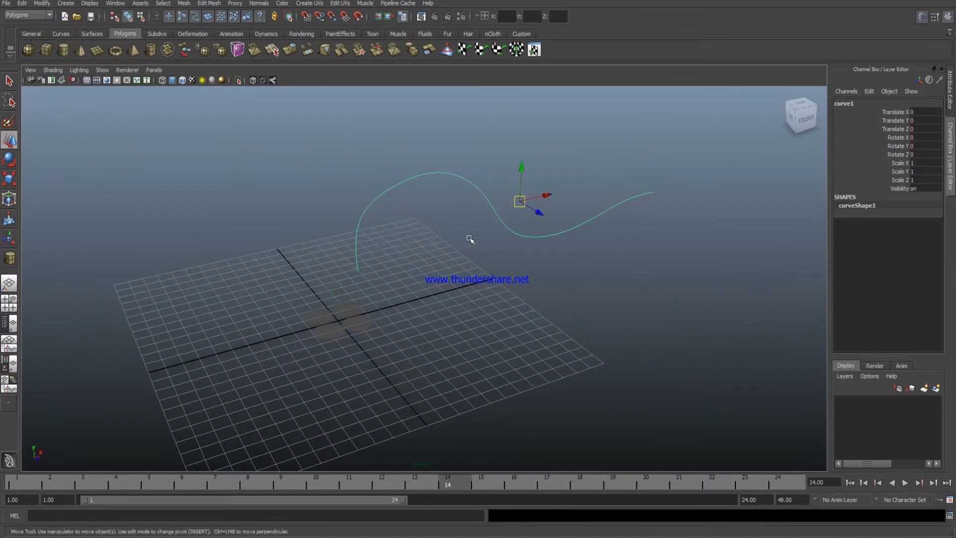
pyautogui.moveTo(521, 163); pyautogui.dragTo(520, 202)
pyautogui.moveTo(545, 232); pyautogui.dragTo(531, 235)
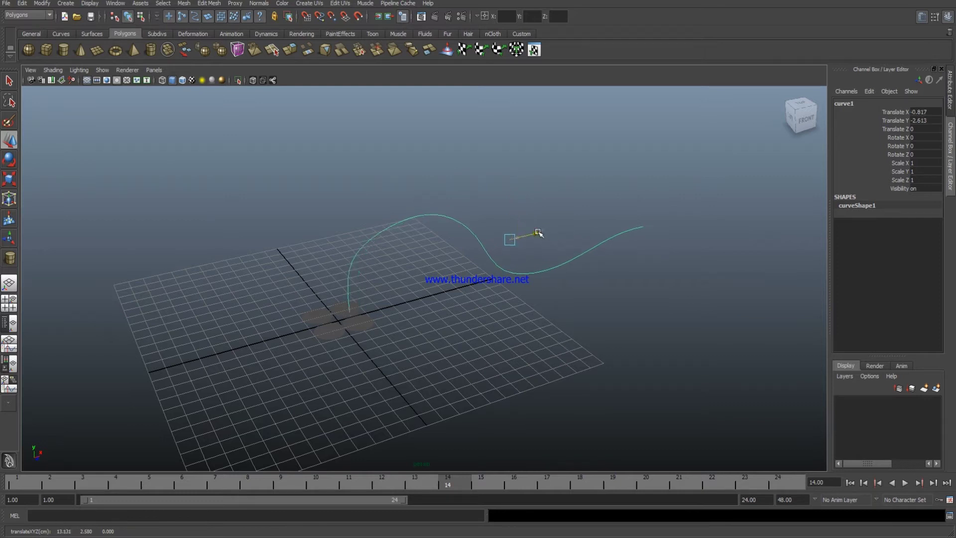
pyautogui.scroll(3, 318, 276)
pyautogui.moveTo(299, 255); pyautogui.dragTo(301, 207, button='right')
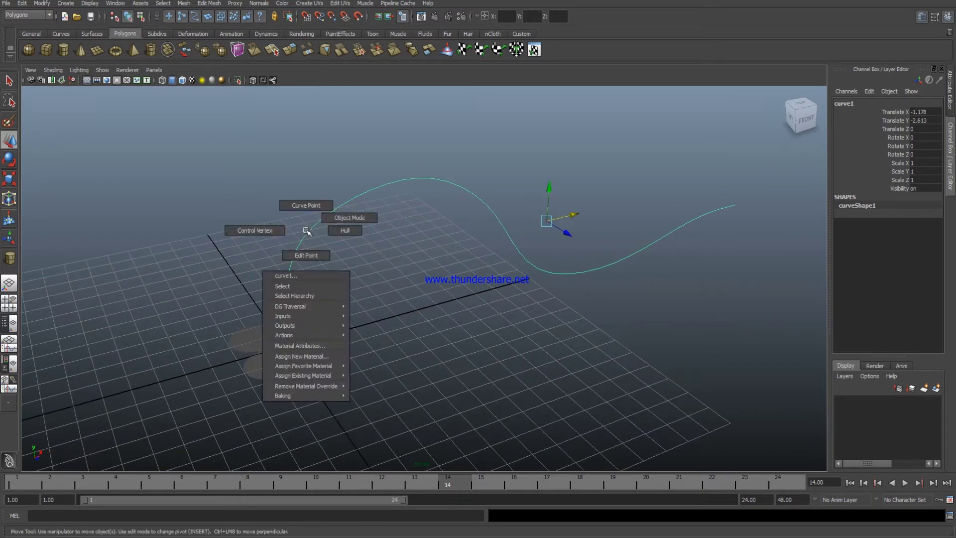
pyautogui.scroll(2, 347, 284)
pyautogui.moveTo(312, 306); pyautogui.dragTo(312, 306)
pyautogui.moveTo(315, 266)
pyautogui.mouseDown()
pyautogui.moveTo(294, 269)
pyautogui.moveTo(261, 301)
pyautogui.mouseUp()
# Select the disc mesh plus curve1 and extrude the faces into four straight tubes.
pyautogui.keyDown('alt'); pyautogui.moveTo(358, 207); pyautogui.dragTo(568, 260); pyautogui.keyUp('alt')
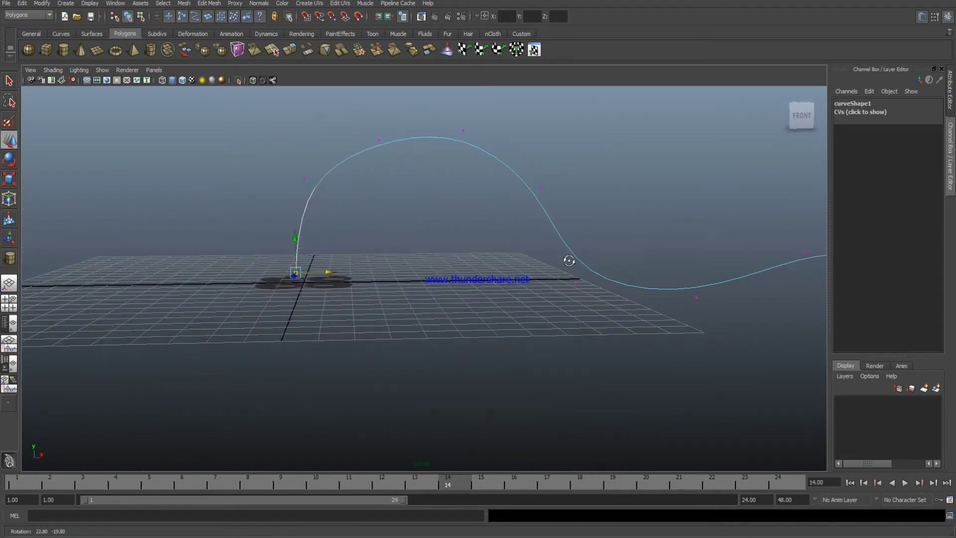
pyautogui.moveTo(561, 219)
pyautogui.keyDown('alt'); pyautogui.mouseDown()
pyautogui.moveTo(469, 250)
pyautogui.moveTo(461, 209)
pyautogui.mouseUp(); pyautogui.keyUp('alt')
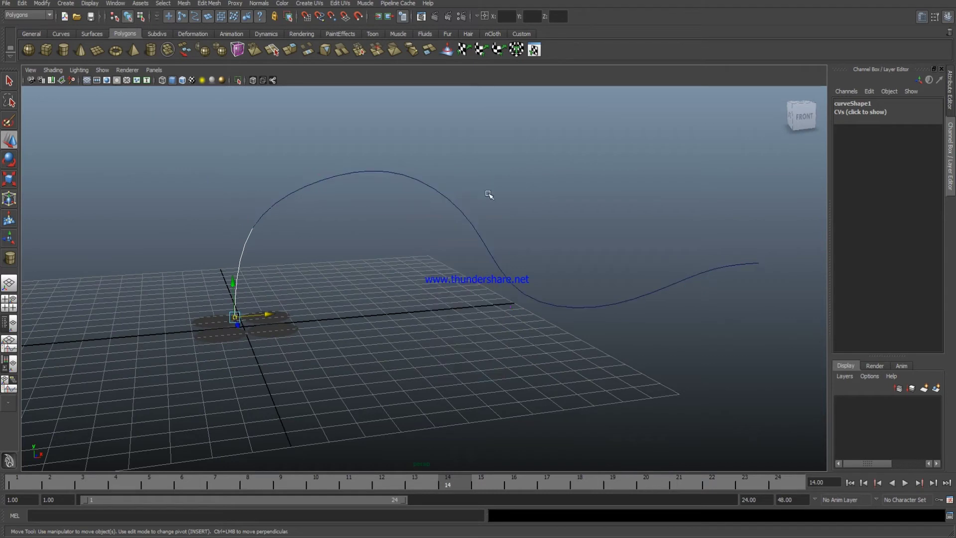
pyautogui.click(488, 196)
pyautogui.keyDown('alt'); pyautogui.moveTo(376, 273); pyautogui.dragTo(332, 315); pyautogui.keyUp('alt')
pyautogui.click(332, 315)
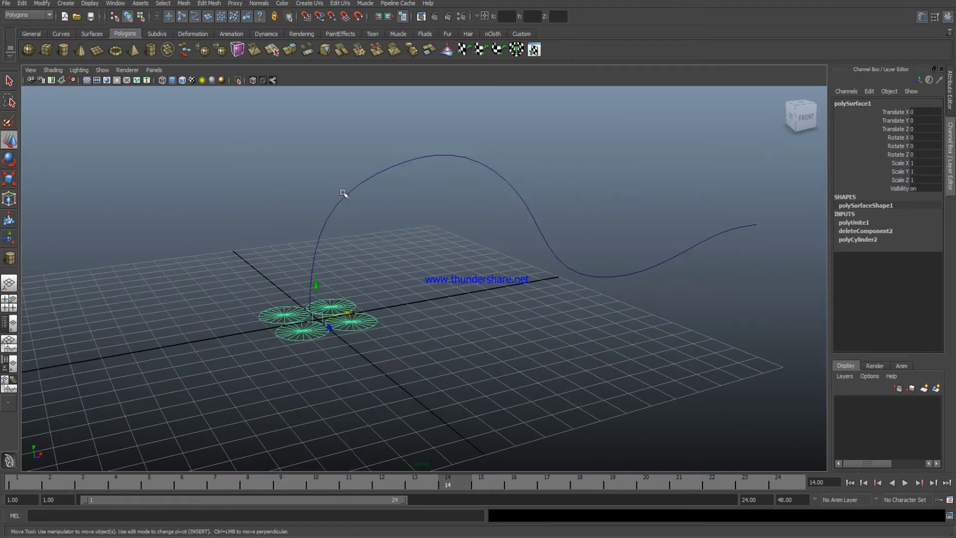
pyautogui.click(351, 190)
pyautogui.keyDown('alt'); pyautogui.moveTo(412, 279); pyautogui.dragTo(391, 291); pyautogui.keyUp('alt')
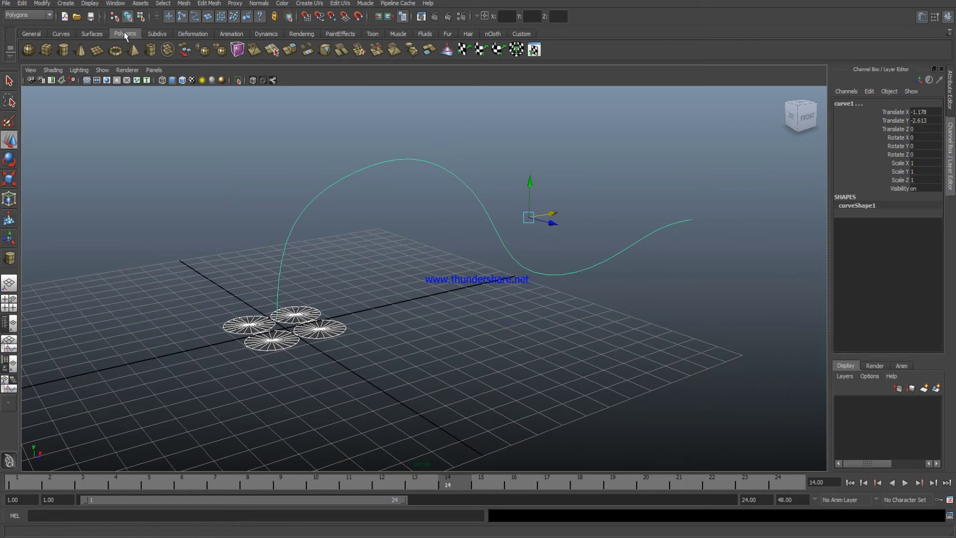
pyautogui.click(291, 52)
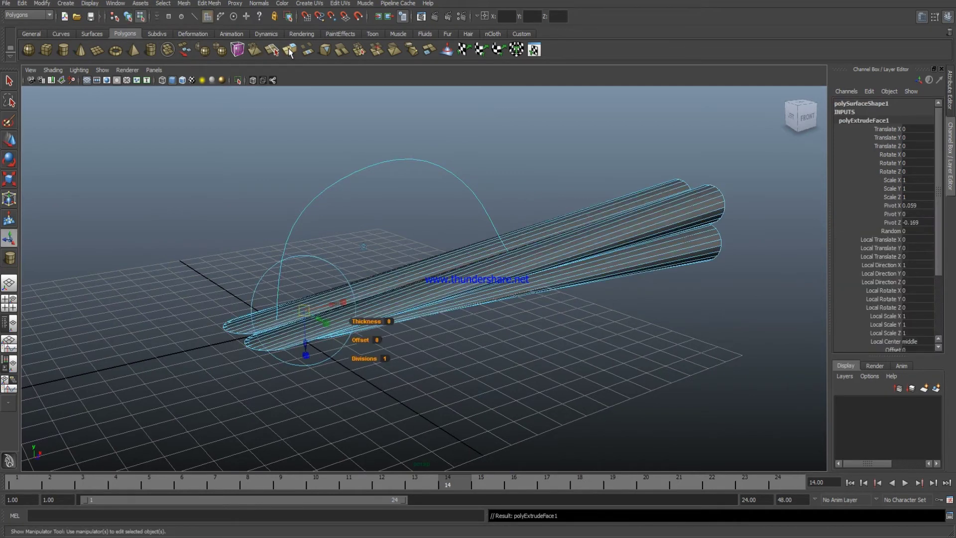
# Raise the extrusion's Divisions to 25 so the four tubes follow curve1.
pyautogui.moveTo(561, 261)
pyautogui.keyDown('alt'); pyautogui.mouseDown()
pyautogui.moveTo(583, 288)
pyautogui.moveTo(570, 295)
pyautogui.mouseUp(); pyautogui.keyUp('alt')
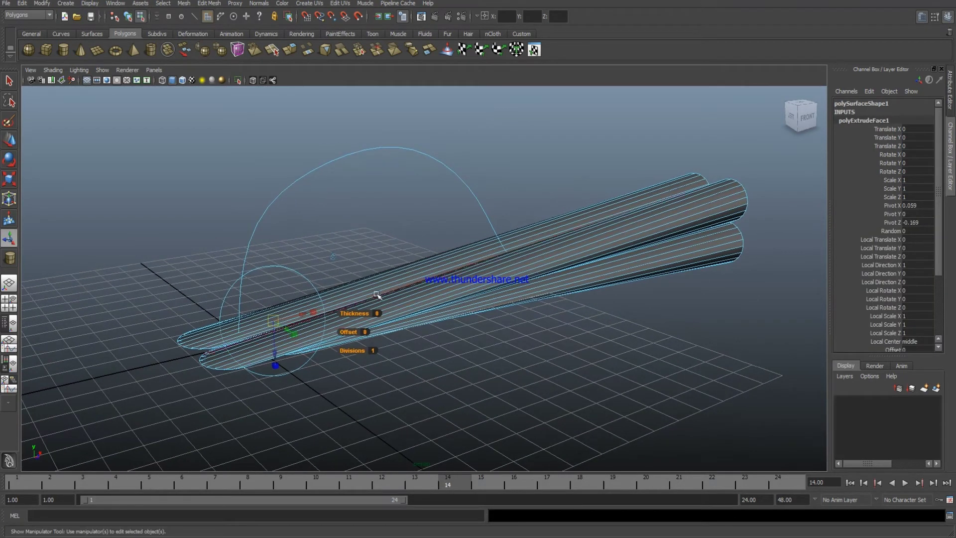
pyautogui.moveTo(350, 354); pyautogui.dragTo(587, 335)
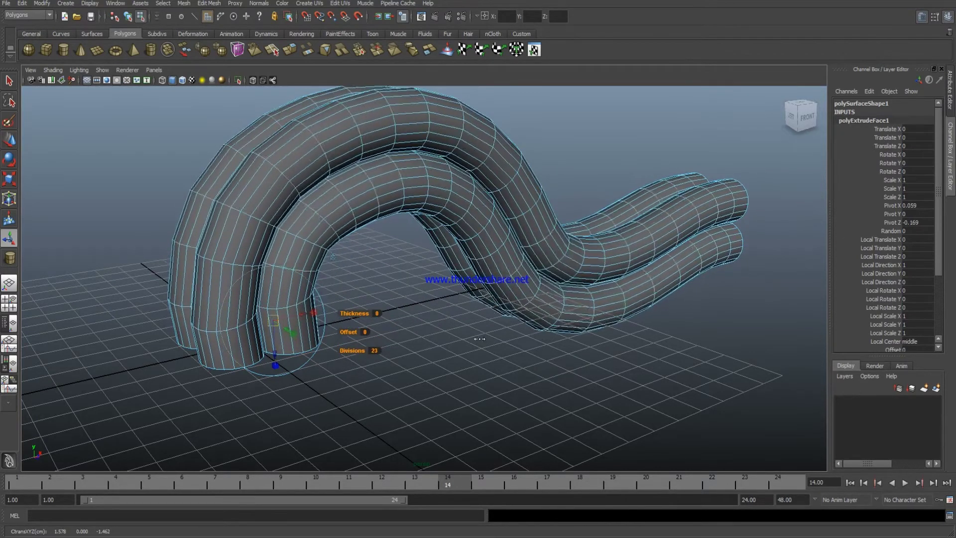
pyautogui.keyDown('alt'); pyautogui.moveTo(457, 366); pyautogui.dragTo(416, 345); pyautogui.keyUp('alt')
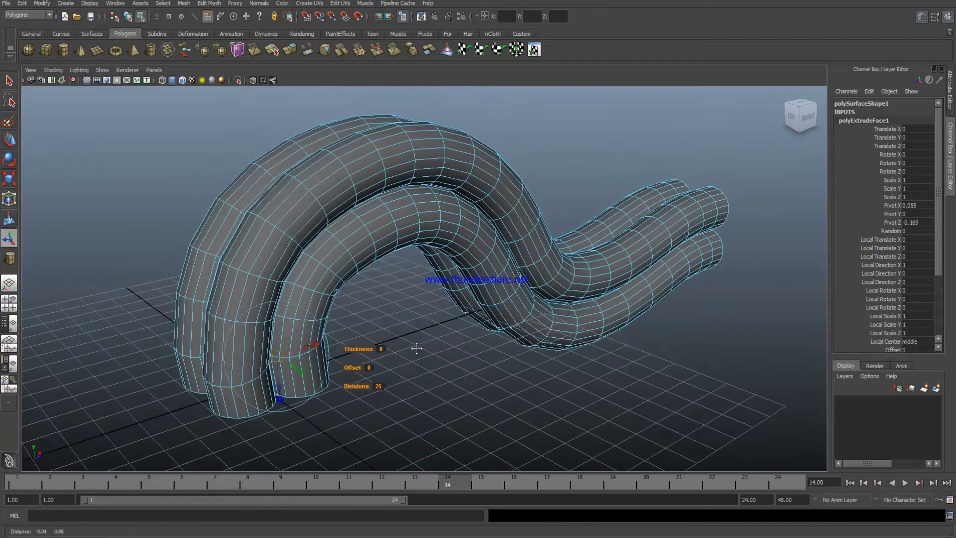
pyautogui.moveTo(364, 367)
pyautogui.mouseDown()
pyautogui.moveTo(352, 367)
pyautogui.moveTo(364, 370)
pyautogui.moveTo(359, 349)
pyautogui.moveTo(304, 348)
pyautogui.moveTo(437, 380)
pyautogui.moveTo(563, 357)
pyautogui.moveTo(390, 348)
pyautogui.moveTo(621, 367)
pyautogui.moveTo(502, 352)
pyautogui.moveTo(529, 316)
pyautogui.moveTo(561, 320)
pyautogui.mouseUp()
pyautogui.keyDown('alt'); pyautogui.moveTo(561, 320); pyautogui.dragTo(483, 298, button='right'); pyautogui.keyUp('alt')
pyautogui.moveTo(483, 298)
pyautogui.keyDown('alt'); pyautogui.mouseDown()
pyautogui.moveTo(467, 335)
pyautogui.moveTo(542, 311)
pyautogui.mouseUp(); pyautogui.keyUp('alt')
pyautogui.keyDown('alt'); pyautogui.moveTo(542, 312); pyautogui.dragTo(588, 402, button='right'); pyautogui.keyUp('alt')
pyautogui.moveTo(587, 401)
pyautogui.keyDown('alt'); pyautogui.mouseDown()
pyautogui.moveTo(612, 382)
pyautogui.moveTo(294, 280)
pyautogui.mouseUp(); pyautogui.keyUp('alt')
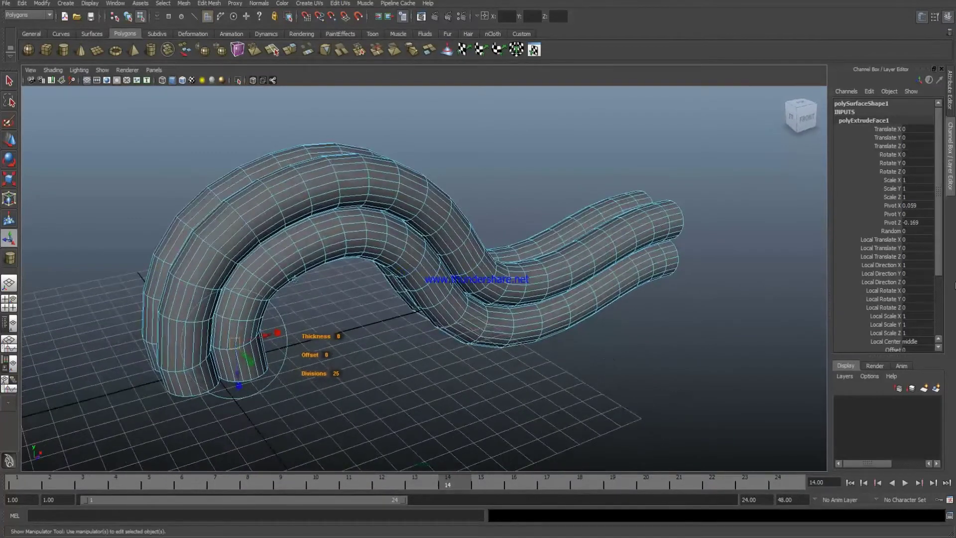
pyautogui.moveTo(941, 211); pyautogui.dragTo(942, 291)
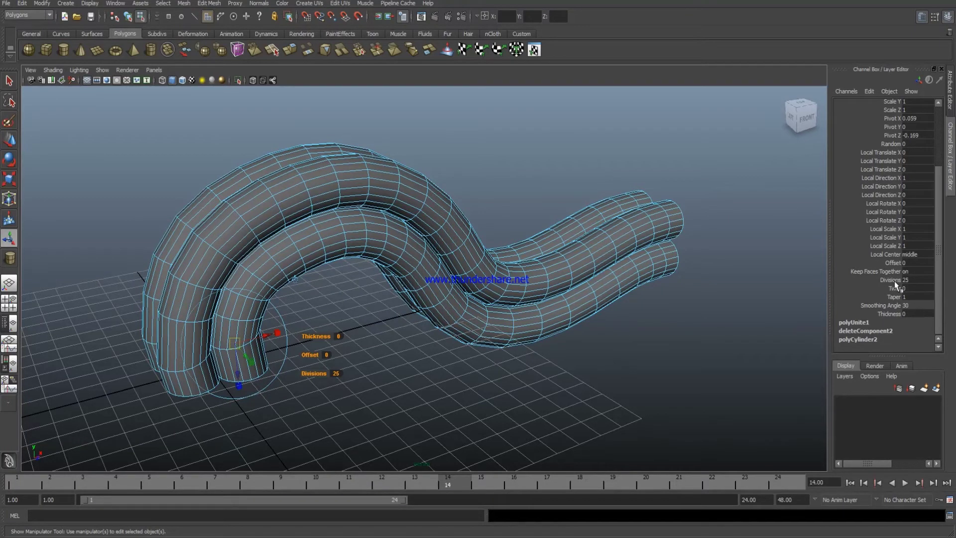
pyautogui.click(894, 288)
# Set polyExtrudeFace1's Twist to 800, winding the tubes into a rope.
pyautogui.moveTo(634, 333); pyautogui.dragTo(747, 330, button='middle')
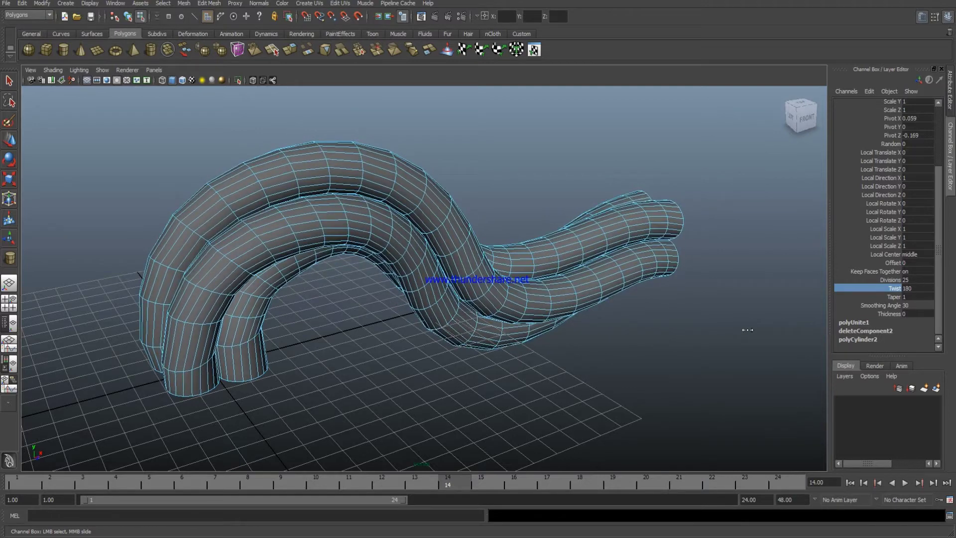
pyautogui.moveTo(781, 325)
pyautogui.keyDown('alt'); pyautogui.mouseDown()
pyautogui.moveTo(573, 329)
pyautogui.moveTo(721, 324)
pyautogui.mouseUp(); pyautogui.keyUp('alt')
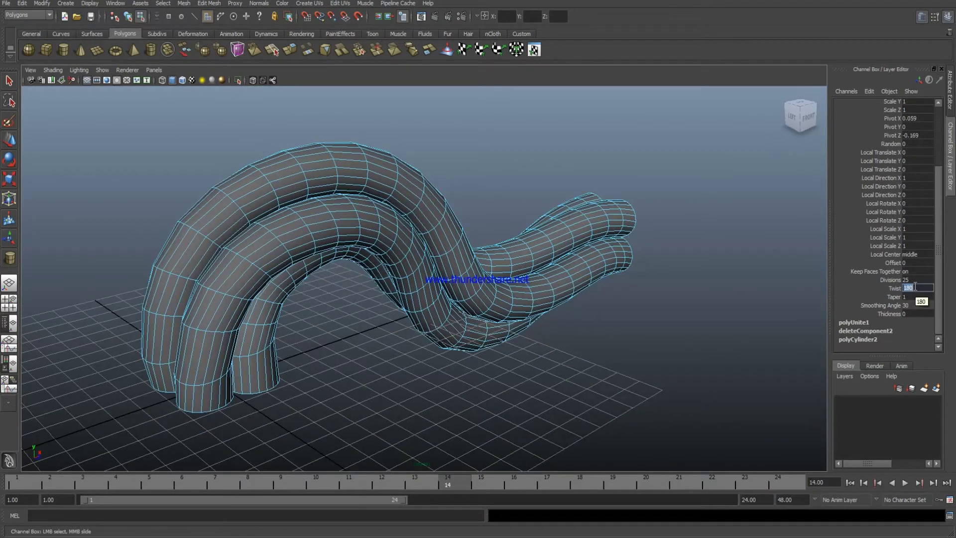
pyautogui.write('360')
pyautogui.press('Return')
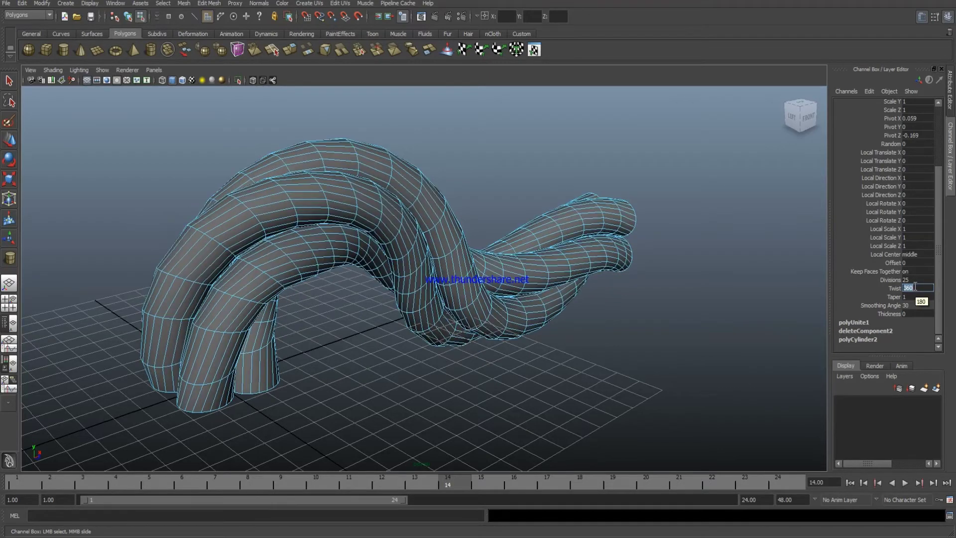
pyautogui.moveTo(676, 297)
pyautogui.keyDown('alt'); pyautogui.mouseDown()
pyautogui.moveTo(587, 298)
pyautogui.moveTo(660, 290)
pyautogui.mouseUp(); pyautogui.keyUp('alt')
pyautogui.write('800')
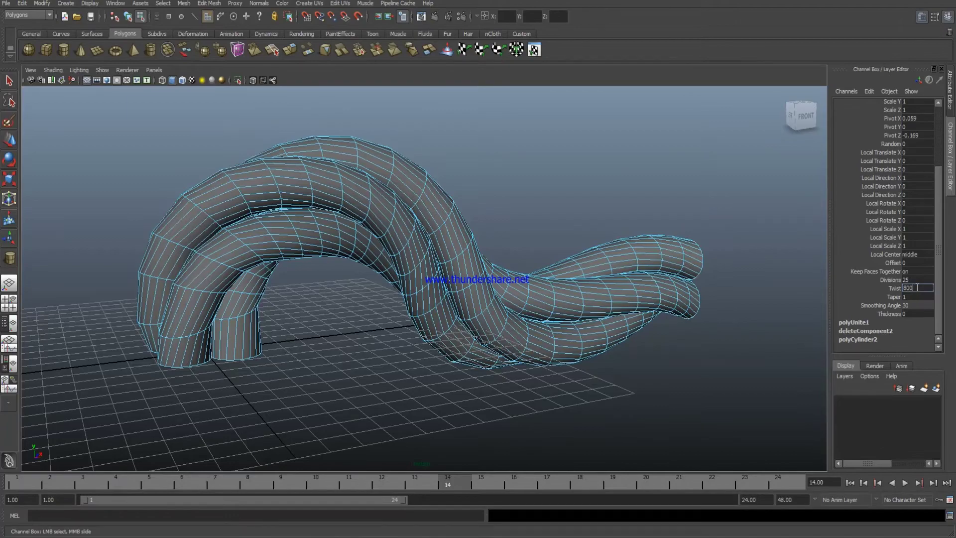
pyautogui.press('Return')
pyautogui.moveTo(642, 365)
pyautogui.keyDown('alt'); pyautogui.mouseDown()
pyautogui.moveTo(411, 330)
pyautogui.moveTo(675, 331)
pyautogui.moveTo(618, 324)
pyautogui.mouseUp(); pyautogui.keyUp('alt')
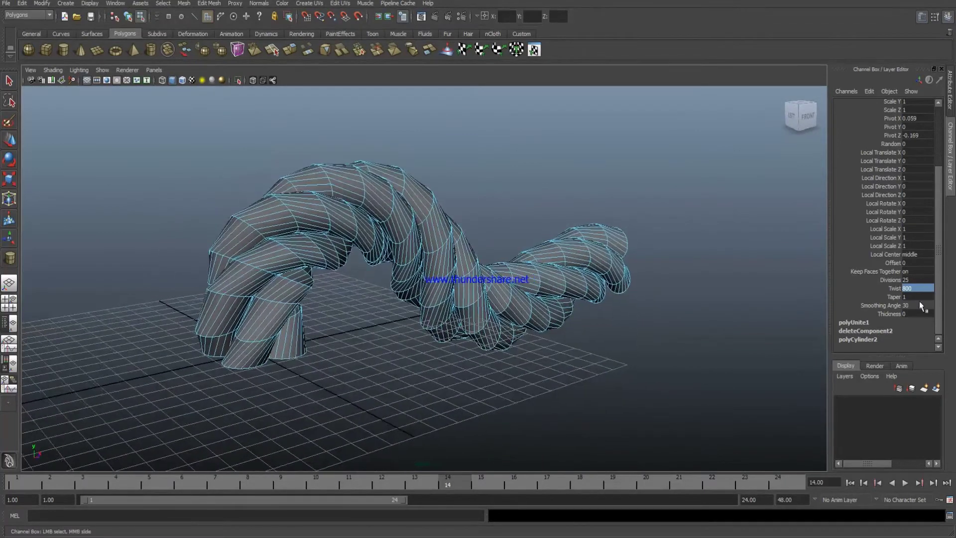
# Set Taper to 0 so the rope narrows to a fine point at its tail.
pyautogui.click(892, 297)
pyautogui.keyDown('alt'); pyautogui.moveTo(687, 325); pyautogui.dragTo(617, 324); pyautogui.keyUp('alt')
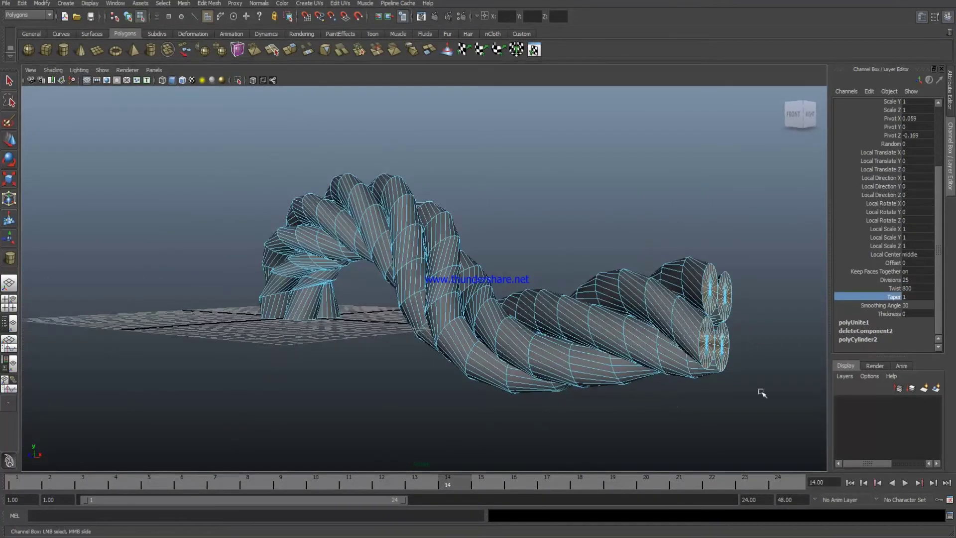
pyautogui.moveTo(609, 363)
pyautogui.keyDown('alt'); pyautogui.mouseDown()
pyautogui.moveTo(753, 366)
pyautogui.moveTo(642, 363)
pyautogui.mouseUp(); pyautogui.keyUp('alt')
pyautogui.moveTo(730, 337); pyautogui.dragTo(720, 338, button='middle')
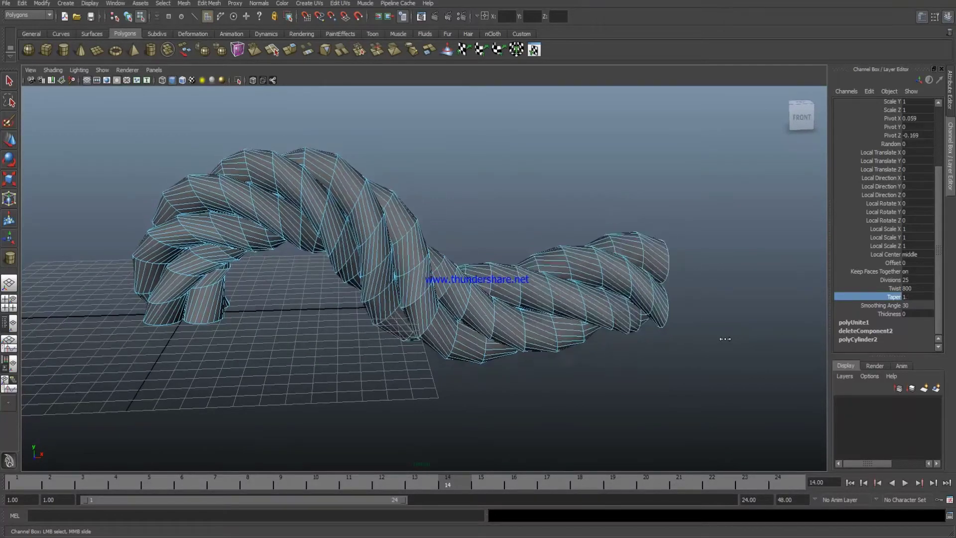
pyautogui.moveTo(720, 339)
pyautogui.keyDown('alt'); pyautogui.mouseDown()
pyautogui.moveTo(448, 341)
pyautogui.moveTo(671, 345)
pyautogui.moveTo(480, 343)
pyautogui.moveTo(473, 327)
pyautogui.mouseUp(); pyautogui.keyUp('alt')
pyautogui.moveTo(380, 220); pyautogui.dragTo(401, 207, button='right')
pyautogui.press('t')
pyautogui.click(337, 226)
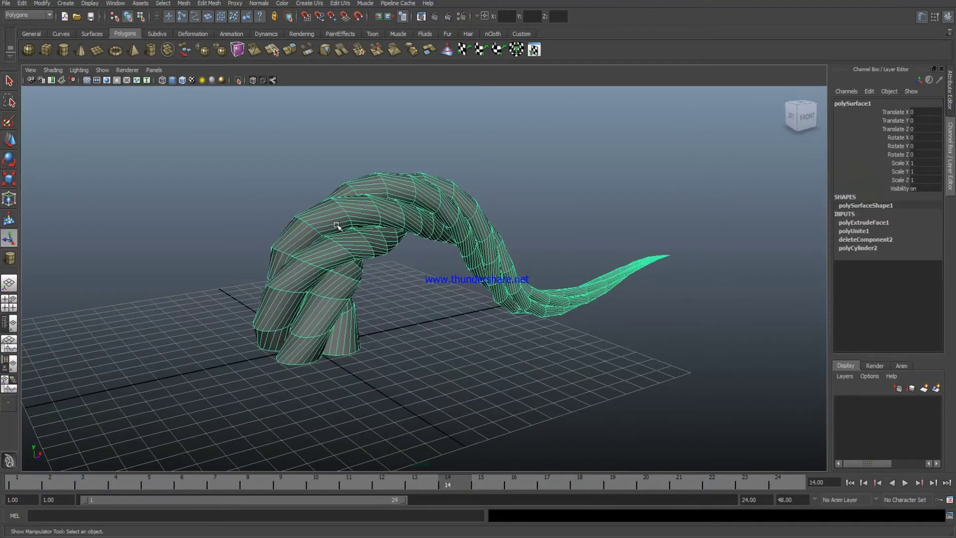
# Assign a new favourite Blinn material to the twisted rope for glossy grey shading.
pyautogui.click(405, 330)
pyautogui.moveTo(405, 331)
pyautogui.keyDown('alt'); pyautogui.mouseDown()
pyautogui.moveTo(454, 388)
pyautogui.moveTo(299, 375)
pyautogui.moveTo(512, 368)
pyautogui.moveTo(504, 312)
pyautogui.mouseUp(); pyautogui.keyUp('alt')
pyautogui.click(398, 227)
pyautogui.rightClick(399, 225)
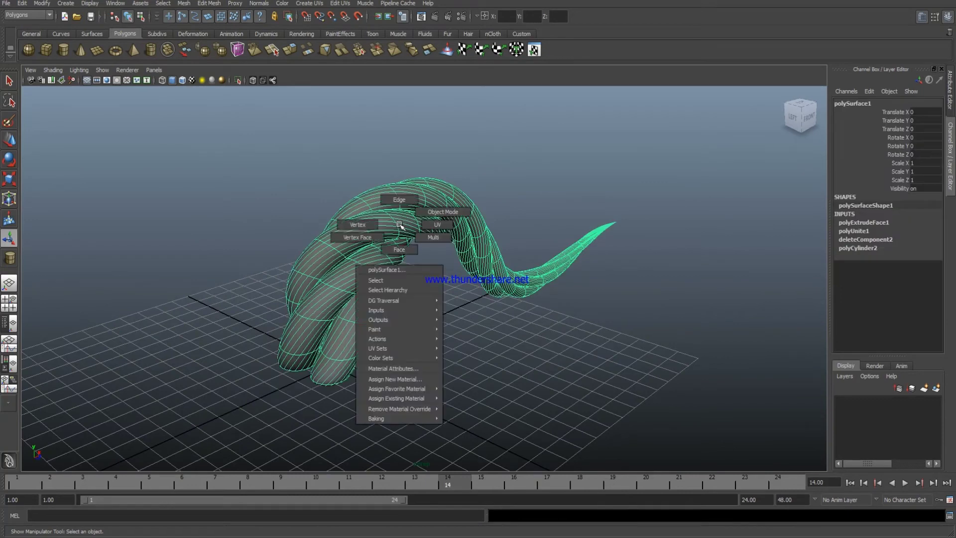
pyautogui.click(458, 389)
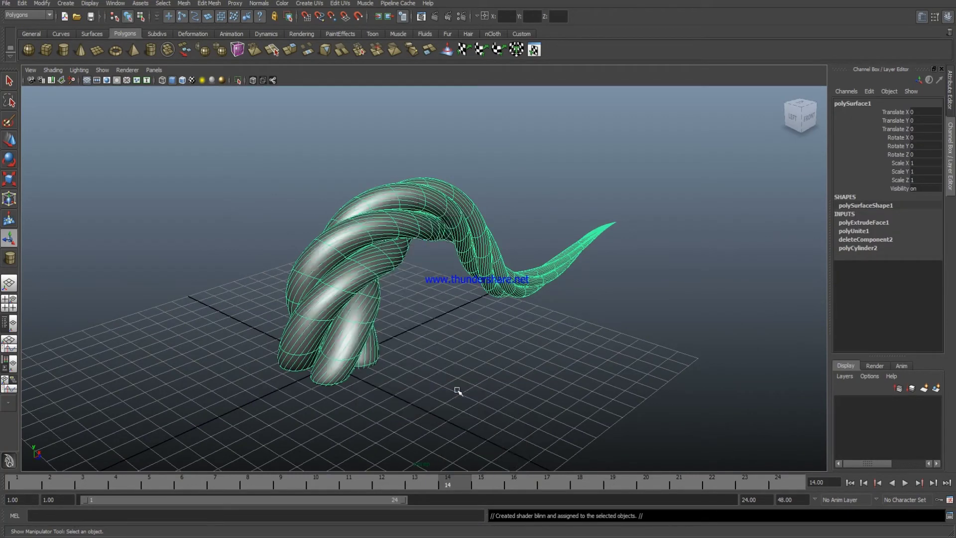
pyautogui.click(450, 309)
pyautogui.moveTo(450, 309)
pyautogui.keyDown('alt'); pyautogui.mouseDown()
pyautogui.moveTo(529, 364)
pyautogui.moveTo(548, 353)
pyautogui.mouseUp(); pyautogui.keyUp('alt')
pyautogui.moveTo(548, 354)
pyautogui.keyDown('alt'); pyautogui.mouseDown(button='right')
pyautogui.moveTo(526, 348)
pyautogui.moveTo(537, 384)
pyautogui.mouseUp(button='right'); pyautogui.keyUp('alt')
pyautogui.moveTo(368, 367)
pyautogui.keyDown('alt'); pyautogui.mouseDown()
pyautogui.moveTo(557, 367)
pyautogui.moveTo(396, 333)
pyautogui.mouseUp(); pyautogui.keyUp('alt')
pyautogui.click(348, 223)
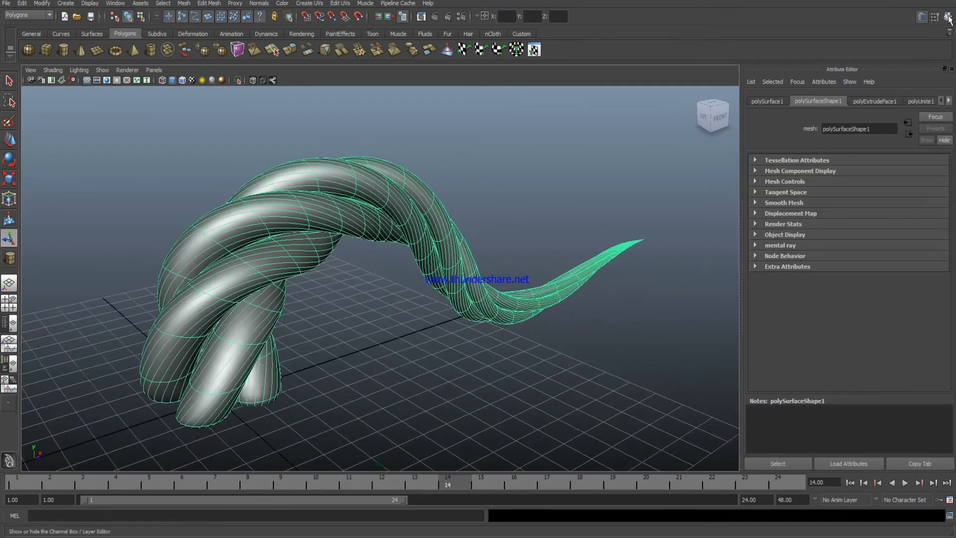
# Return to the Channel Box with the rope's extrusion settings and manipulator shown.
pyautogui.hotkey('ctrl', 'a')
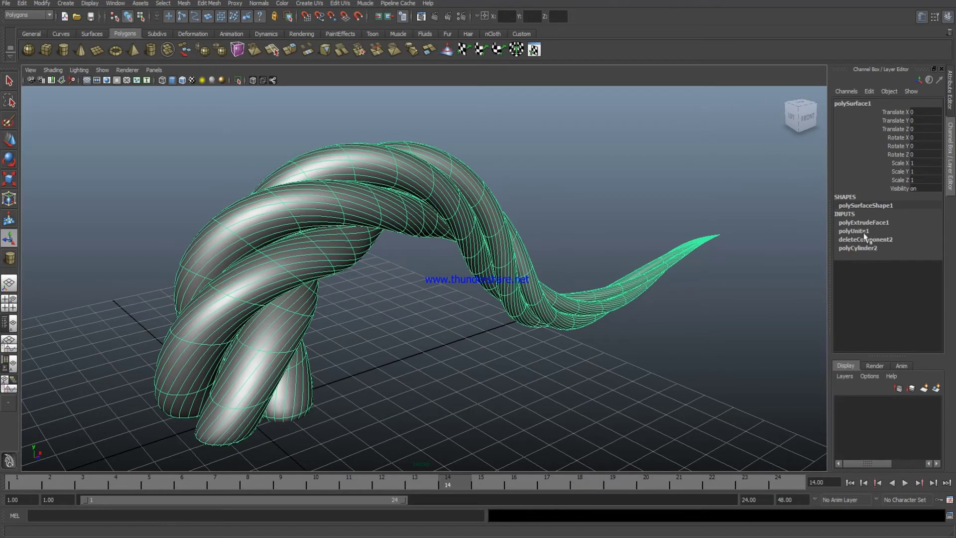
pyautogui.click(862, 224)
pyautogui.press('t')
pyautogui.moveTo(939, 193); pyautogui.dragTo(949, 297)
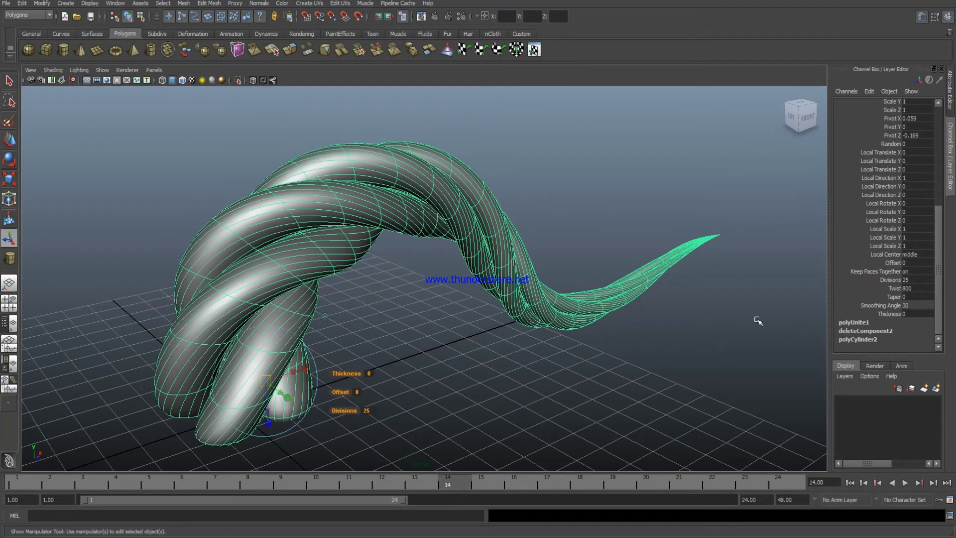
pyautogui.keyDown('alt'); pyautogui.moveTo(757, 320); pyautogui.dragTo(809, 319); pyautogui.keyUp('alt')
# Try thicker Taper values, reset Taper to 0, and deselect the rope.
pyautogui.click(894, 298)
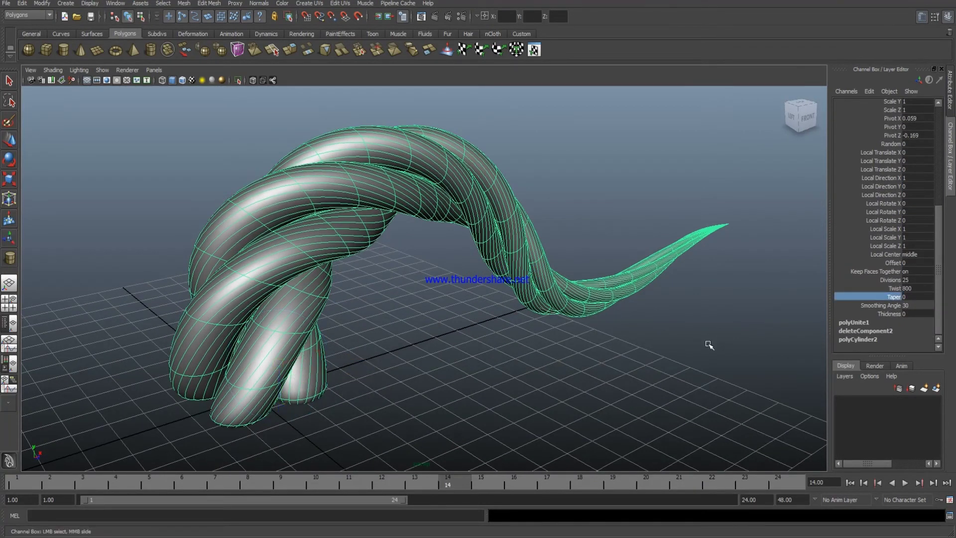
pyautogui.moveTo(709, 344); pyautogui.dragTo(626, 383, button='middle')
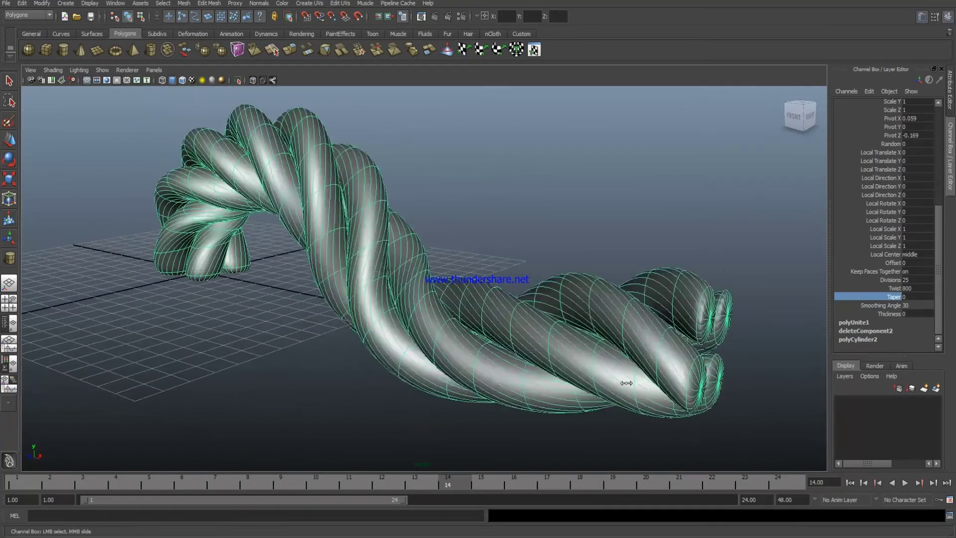
pyautogui.moveTo(626, 383); pyautogui.dragTo(604, 380, button='middle')
pyautogui.moveTo(604, 380)
pyautogui.keyDown('alt'); pyautogui.mouseDown()
pyautogui.moveTo(578, 370)
pyautogui.moveTo(598, 366)
pyautogui.mouseUp(); pyautogui.keyUp('alt')
pyautogui.click(890, 280)
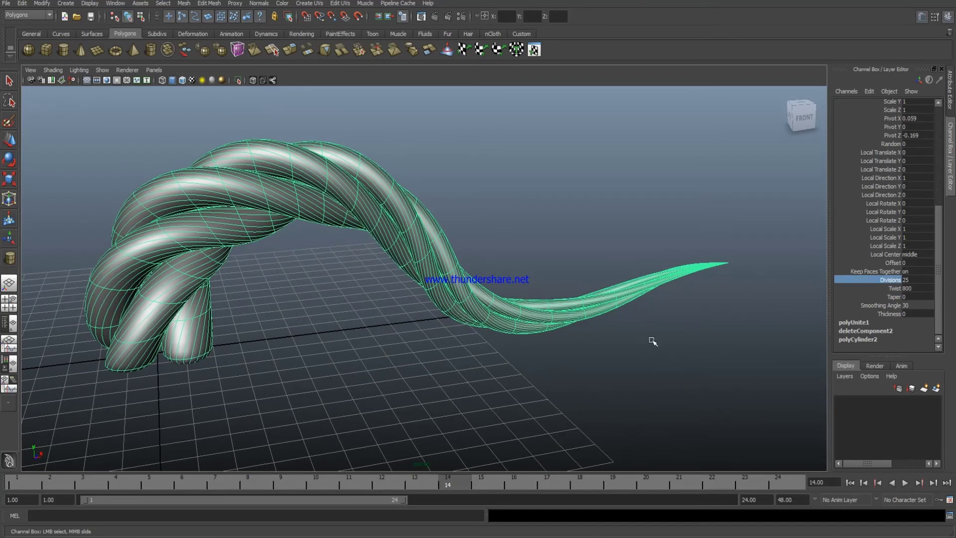
pyautogui.keyDown('alt'); pyautogui.moveTo(753, 325); pyautogui.dragTo(646, 380); pyautogui.keyUp('alt')
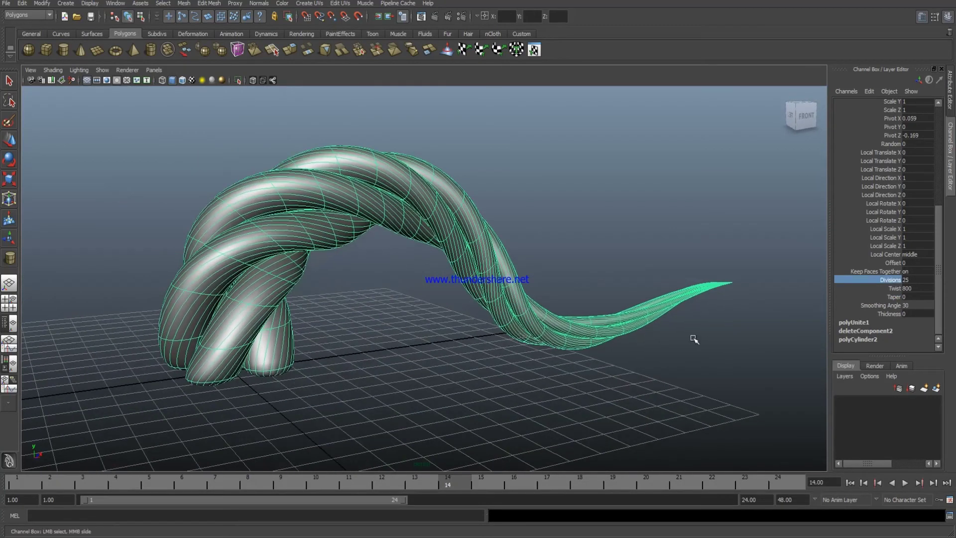
pyautogui.click(694, 339)
pyautogui.keyDown('alt'); pyautogui.moveTo(694, 339); pyautogui.dragTo(704, 348); pyautogui.keyUp('alt')
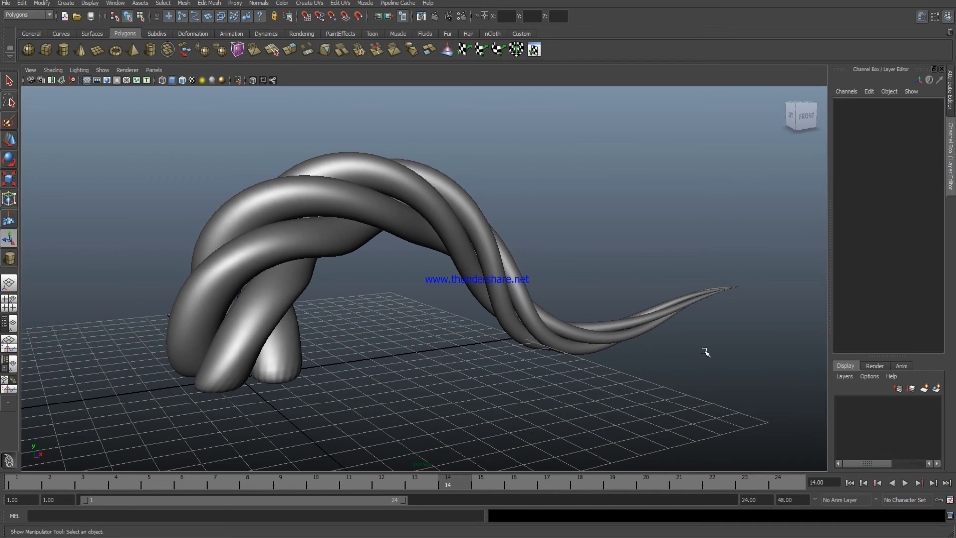